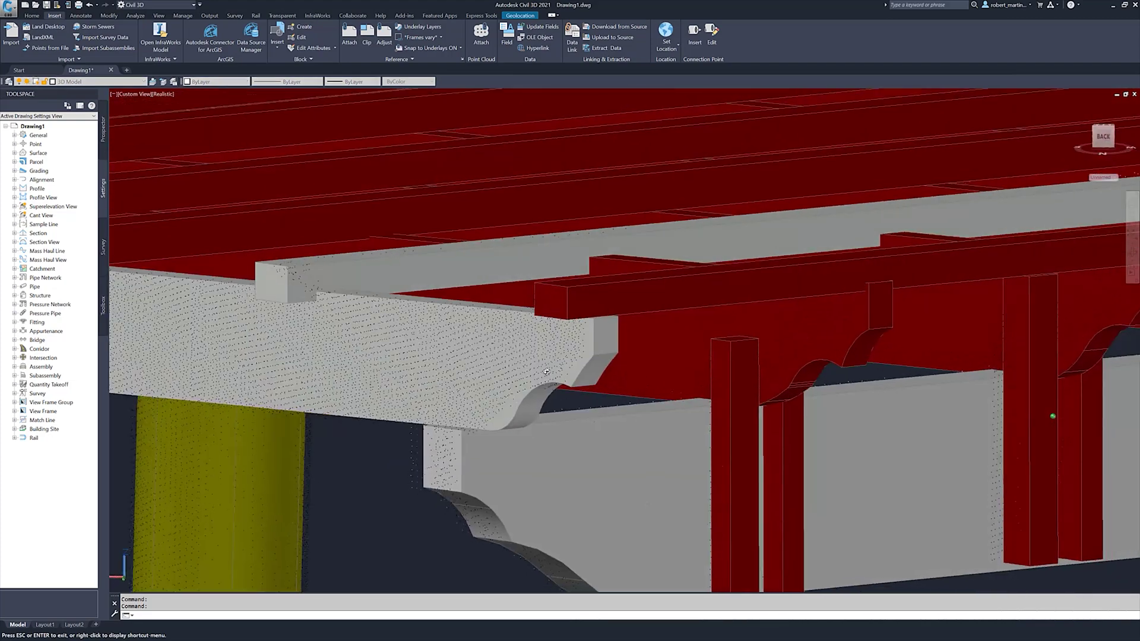
# Examine the carved beam end, rafter tails and fascia posts at the roof corner against the point cloud
pyautogui.scroll(-6, 523, 364)
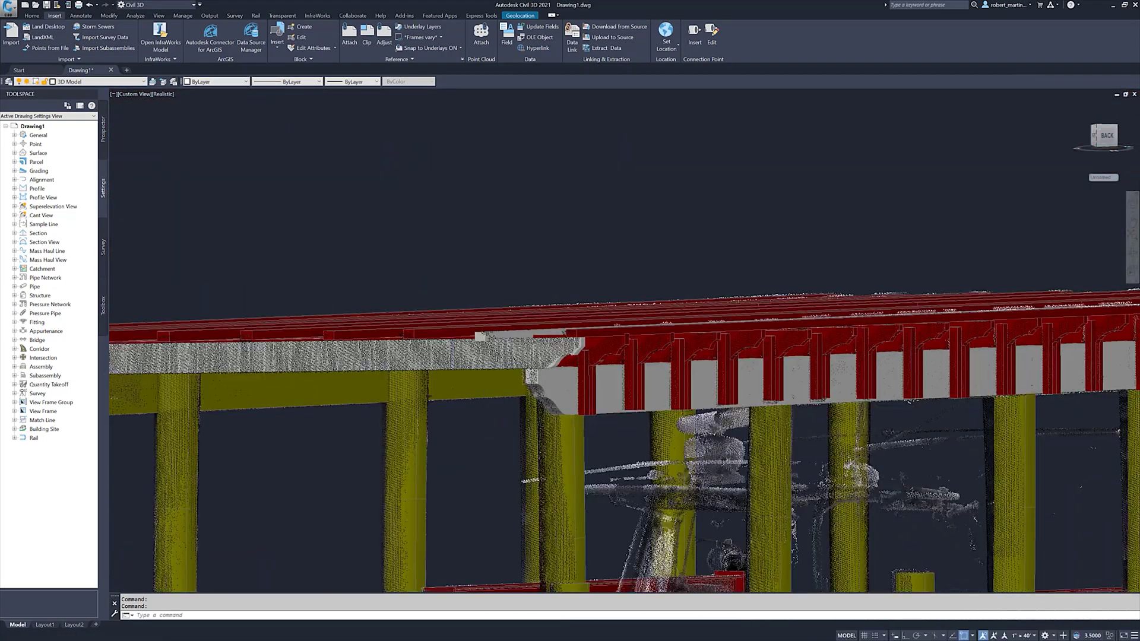
pyautogui.scroll(7, 498, 413)
pyautogui.moveTo(517, 397)
pyautogui.keyDown('shift'); pyautogui.mouseDown(button='middle')
pyautogui.moveTo(529, 404)
pyautogui.moveTo(511, 403)
pyautogui.mouseUp(button='middle'); pyautogui.keyUp('shift')
pyautogui.scroll(-5, 512, 402)
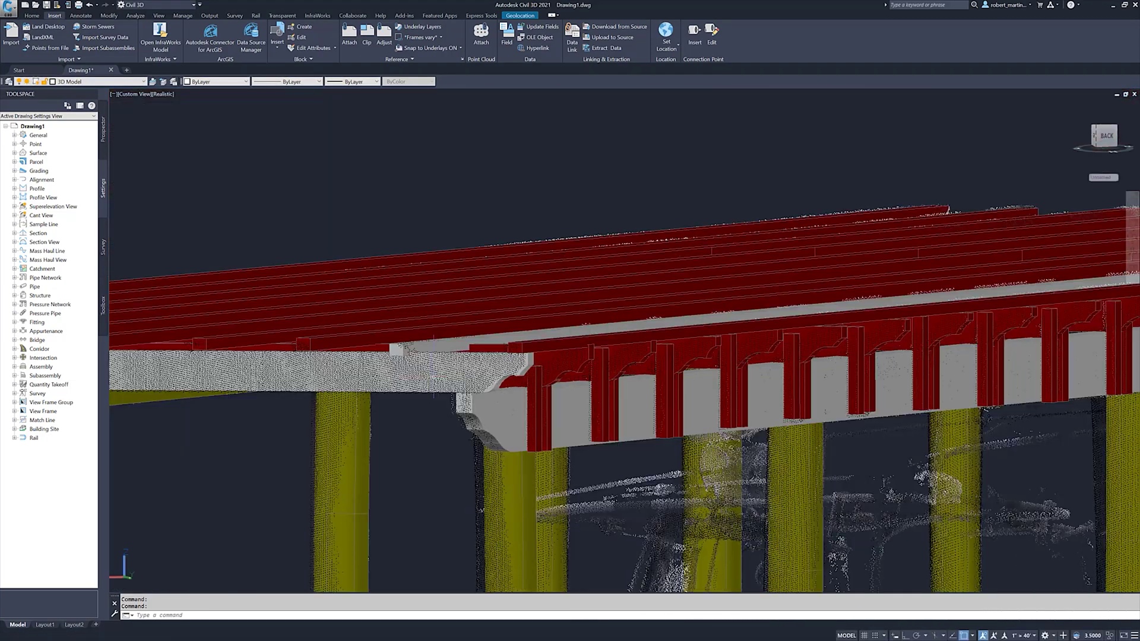
pyautogui.scroll(4, 588, 335)
pyautogui.scroll(5, 588, 334)
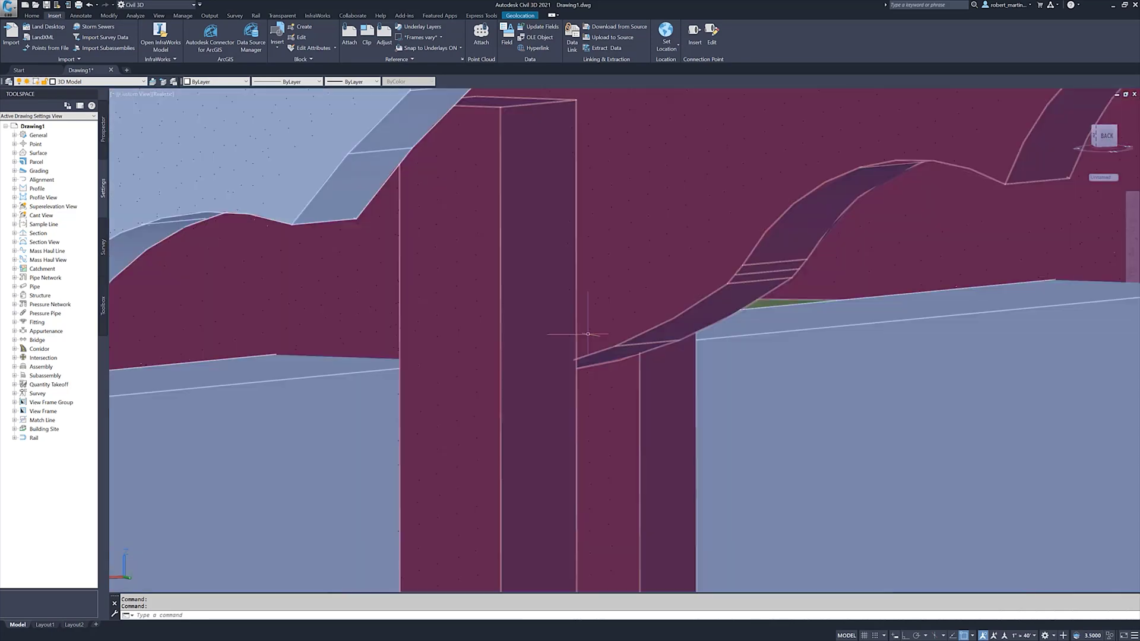
pyautogui.scroll(-6, 586, 335)
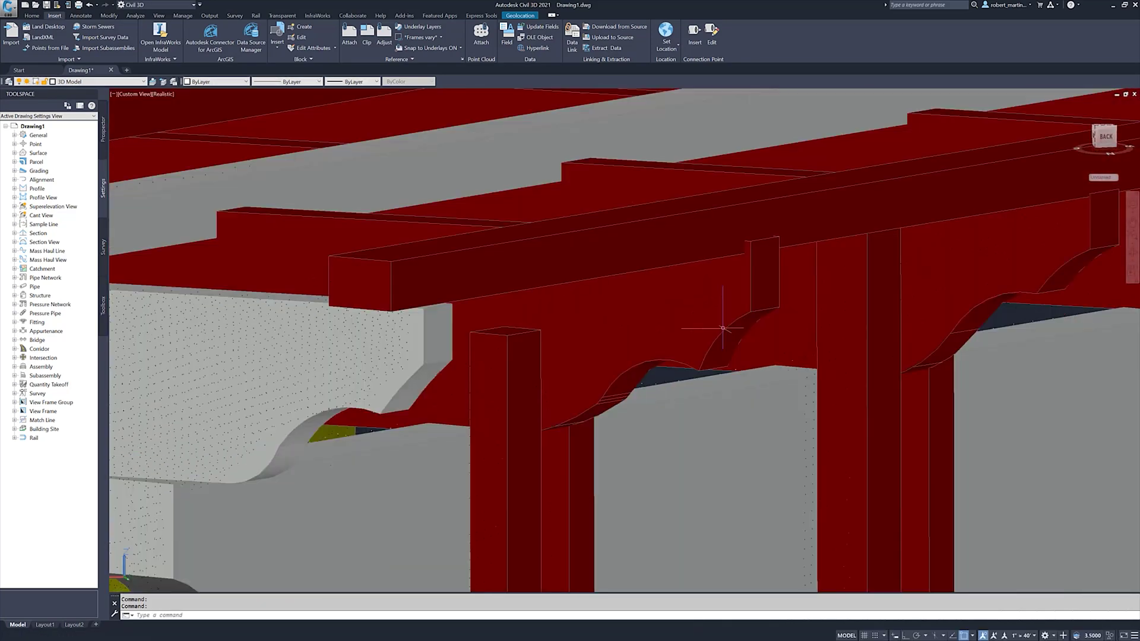
pyautogui.scroll(2, 640, 353)
pyautogui.scroll(3, 641, 353)
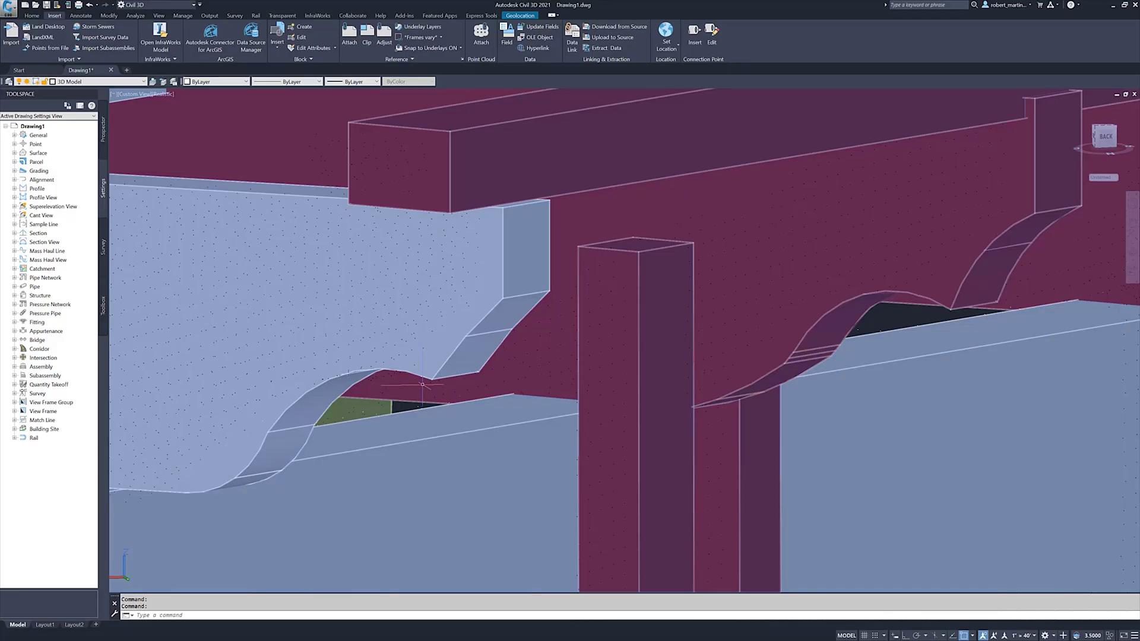
pyautogui.keyDown('shift'); pyautogui.moveTo(422, 388); pyautogui.dragTo(469, 379, button='middle'); pyautogui.keyUp('shift')
pyautogui.press('Escape')
pyautogui.scroll(-10, 275, 361)
pyautogui.scroll(5, 347, 378)
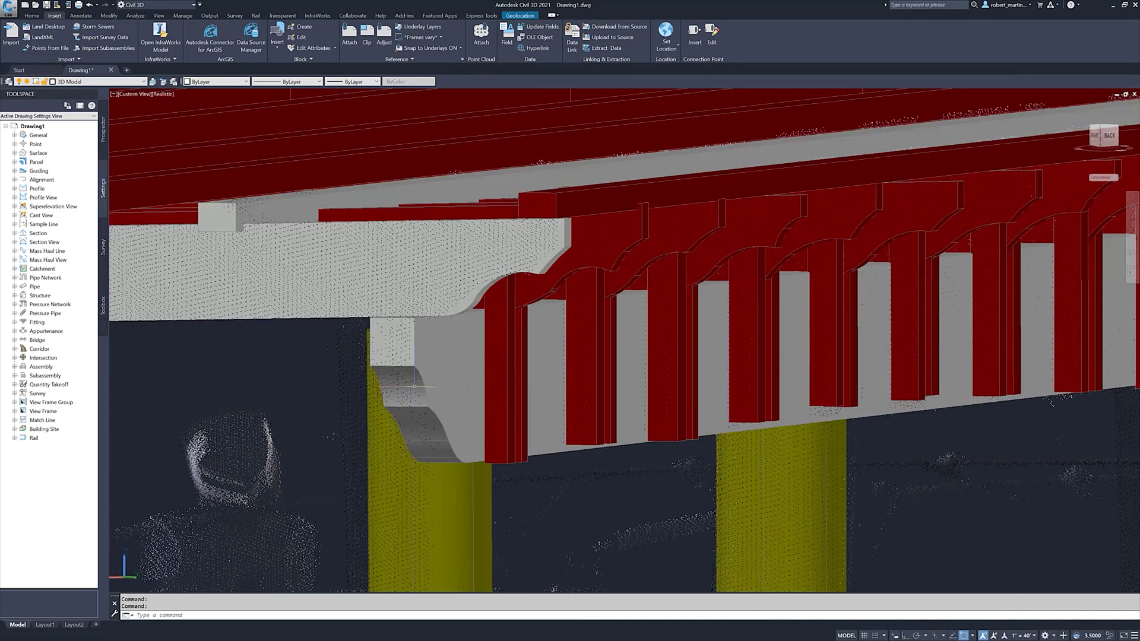
# Examine the boat dock's end beam, lift bracket and timber piles from the side for fit with the scan points
pyautogui.keyDown('shift'); pyautogui.moveTo(419, 425); pyautogui.dragTo(457, 390, button='middle'); pyautogui.keyUp('shift')
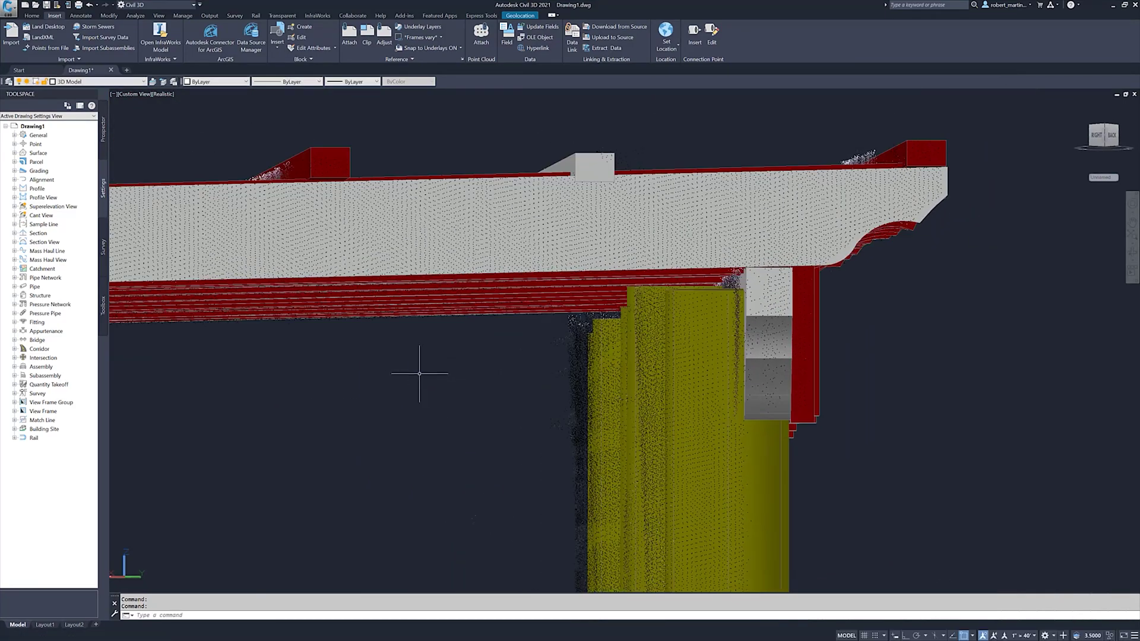
pyautogui.scroll(5, 623, 300)
pyautogui.scroll(6, 701, 279)
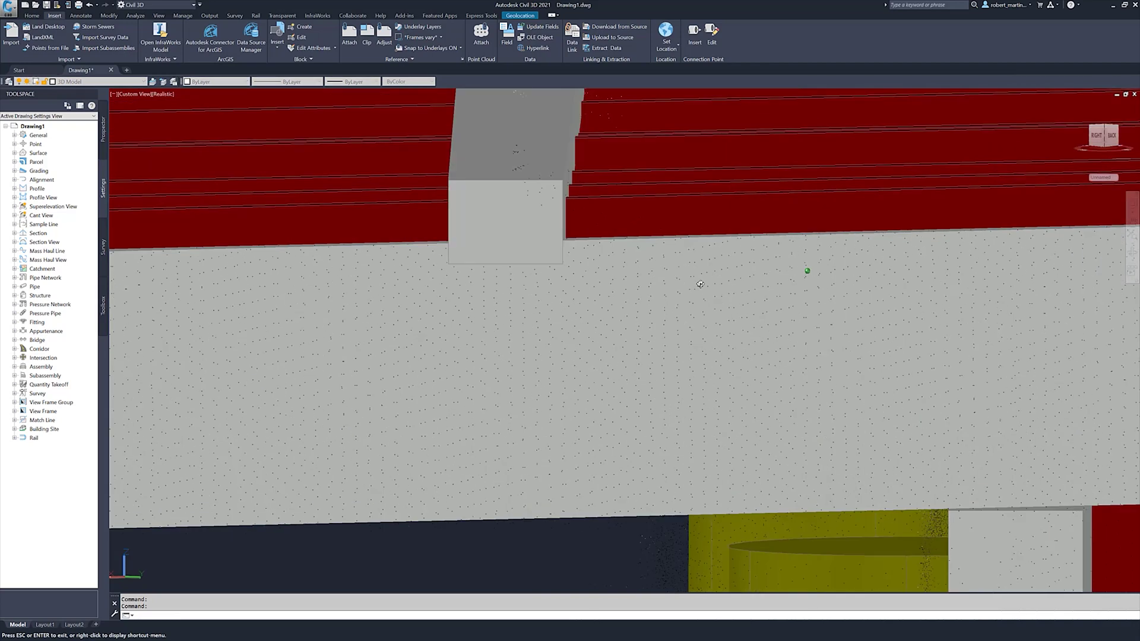
pyautogui.scroll(-8, 518, 328)
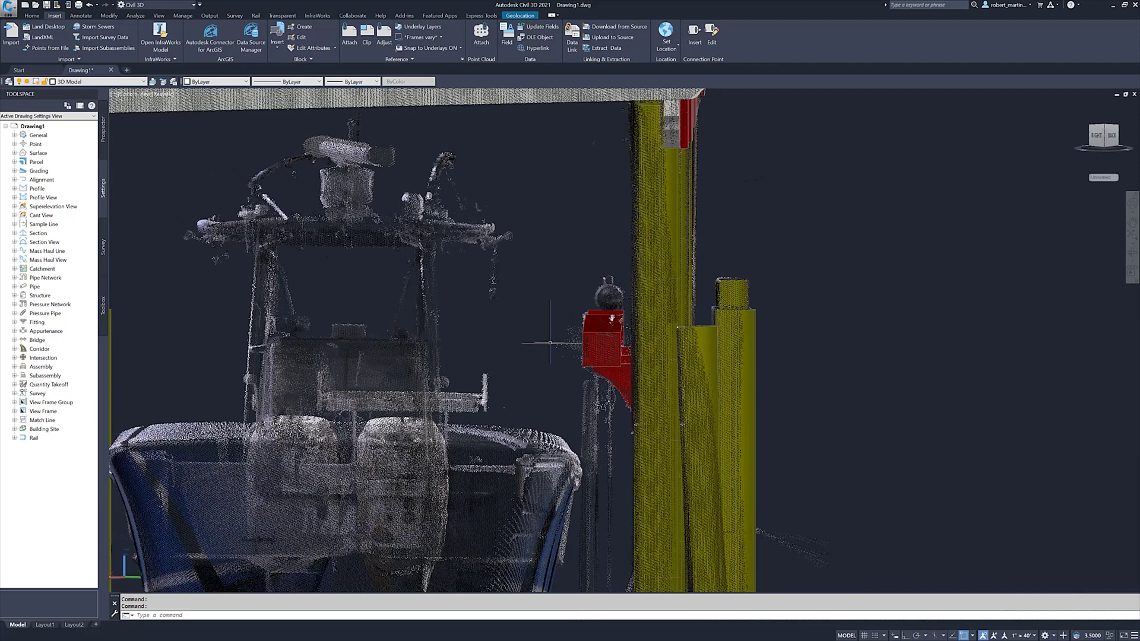
pyautogui.scroll(5, 623, 330)
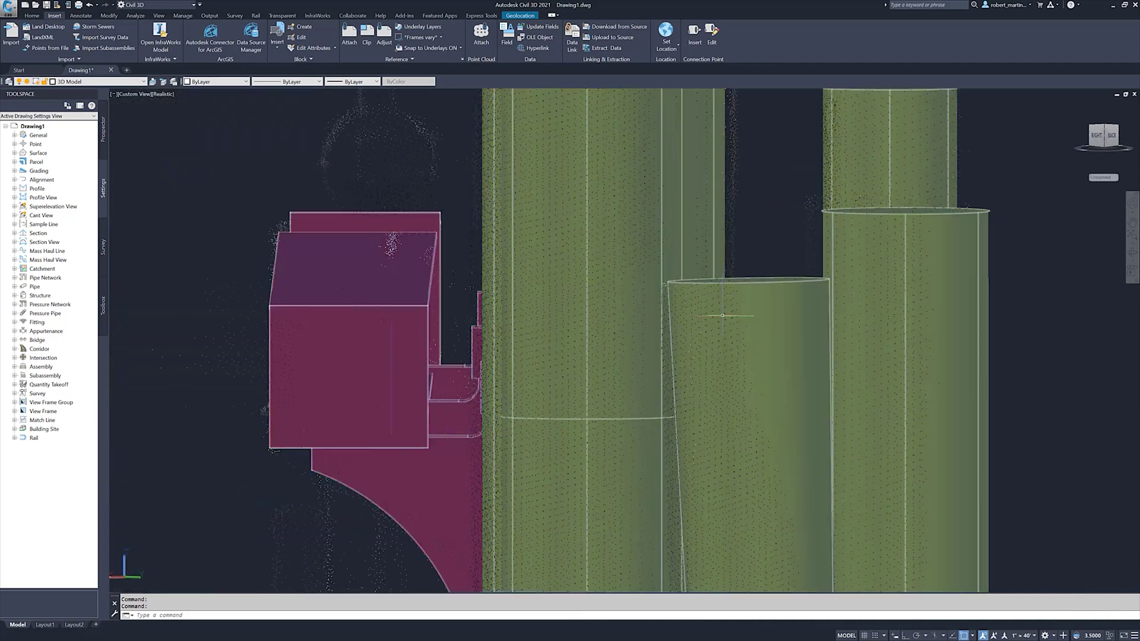
pyautogui.scroll(2, 711, 315)
pyautogui.scroll(-5, 710, 315)
pyautogui.scroll(2, 885, 259)
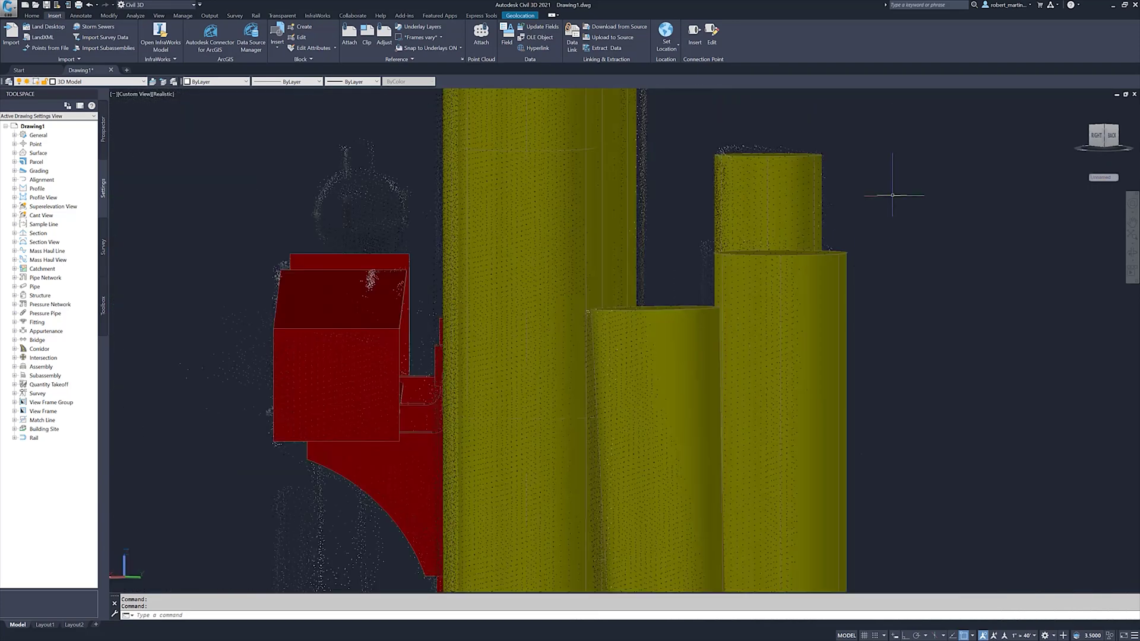
pyautogui.scroll(2, 876, 180)
pyautogui.keyDown('shift'); pyautogui.moveTo(832, 194); pyautogui.dragTo(636, 249, button='middle'); pyautogui.keyUp('shift')
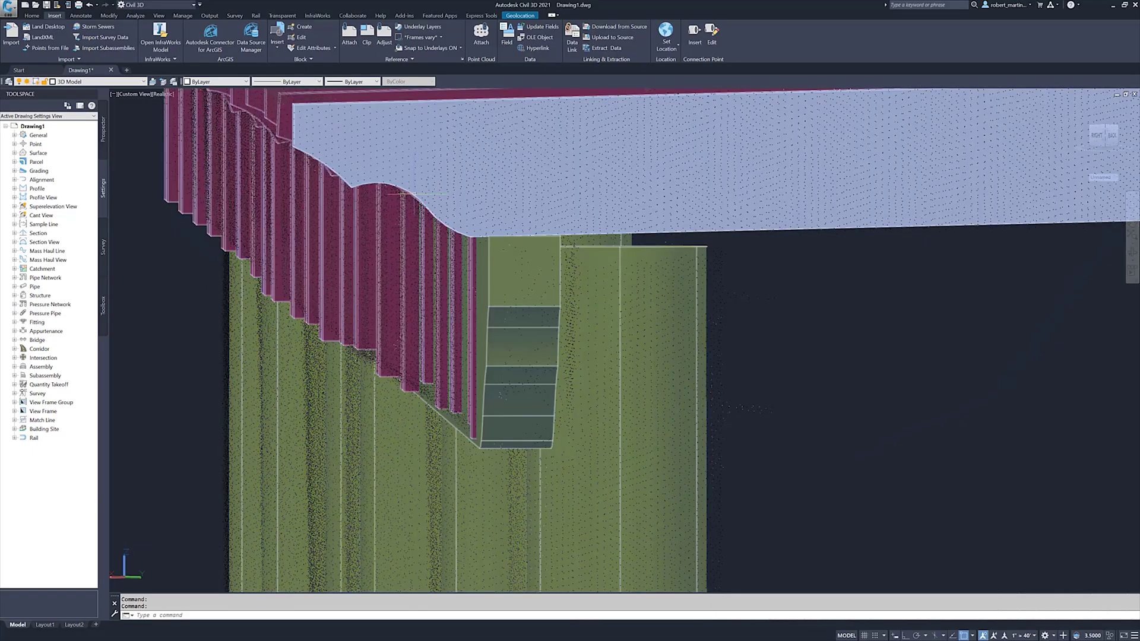
pyautogui.moveTo(406, 193)
pyautogui.keyDown('shift'); pyautogui.mouseDown(button='middle')
pyautogui.moveTo(422, 234)
pyautogui.moveTo(407, 193)
pyautogui.mouseUp(button='middle'); pyautogui.keyUp('shift')
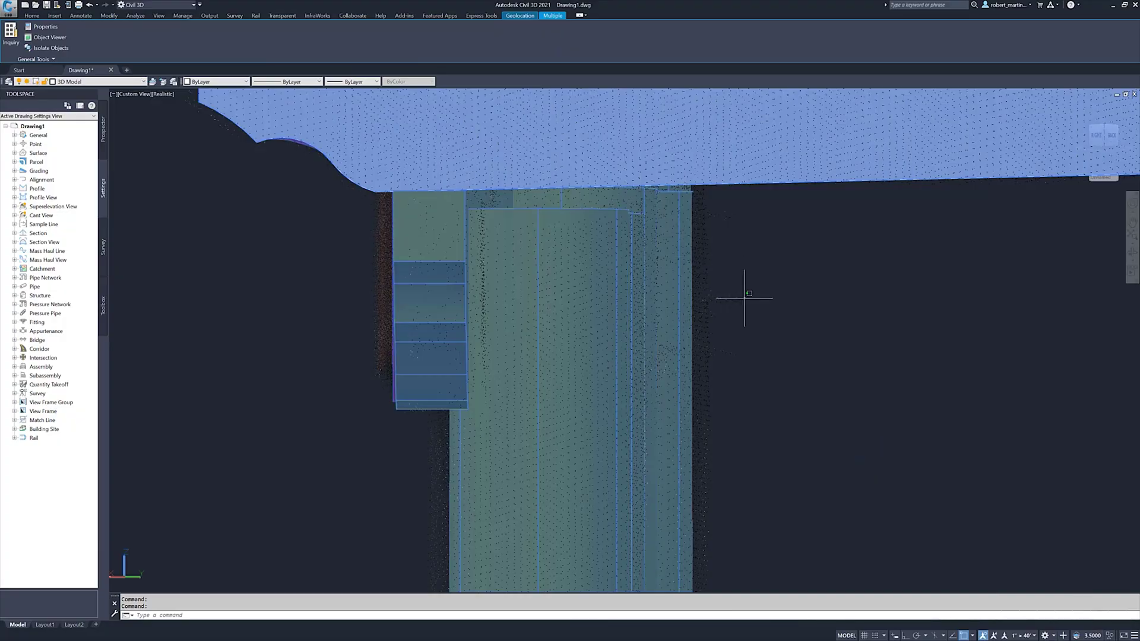
pyautogui.click(744, 298)
pyautogui.click(783, 307)
pyautogui.press('Escape')
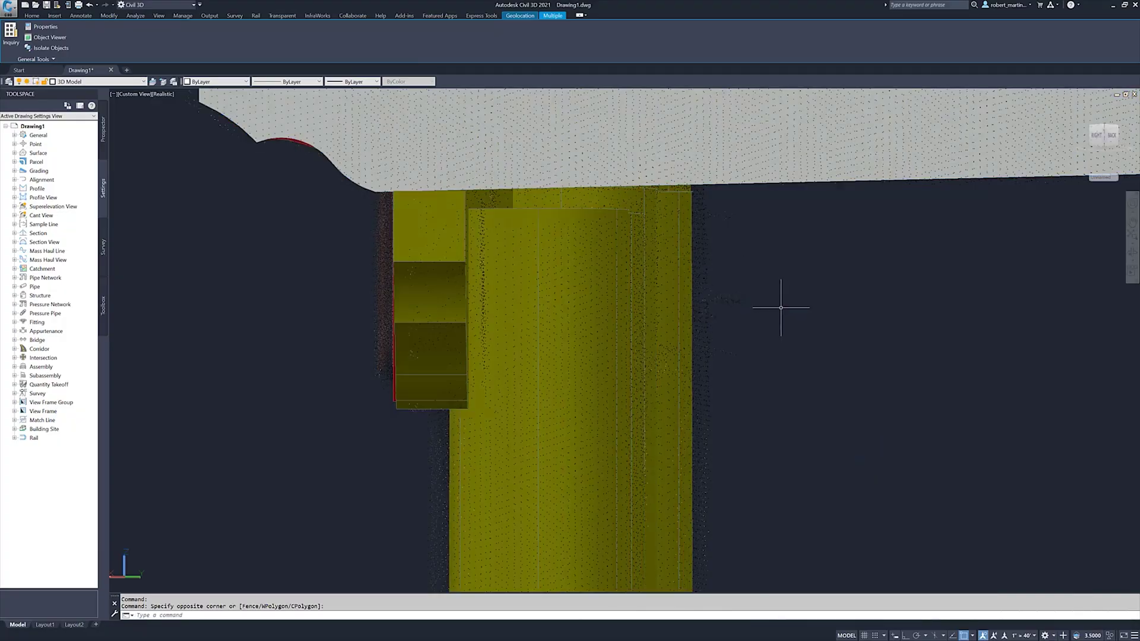
pyautogui.press('Escape')
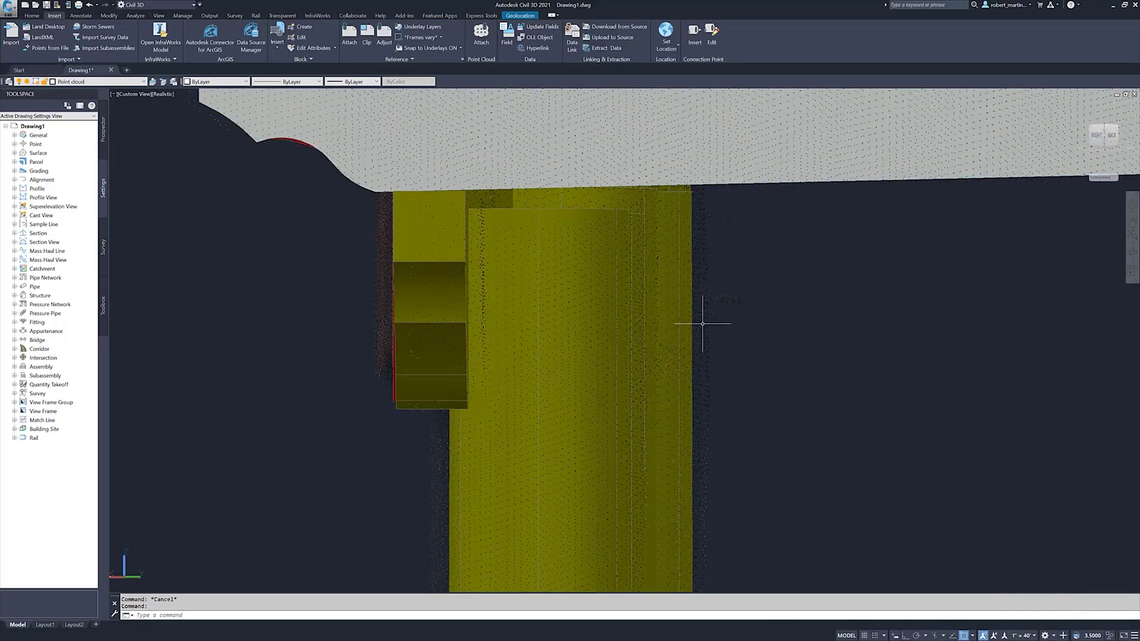
# Select the point cloud beside the pile and color its points by Intensity
pyautogui.click(702, 324)
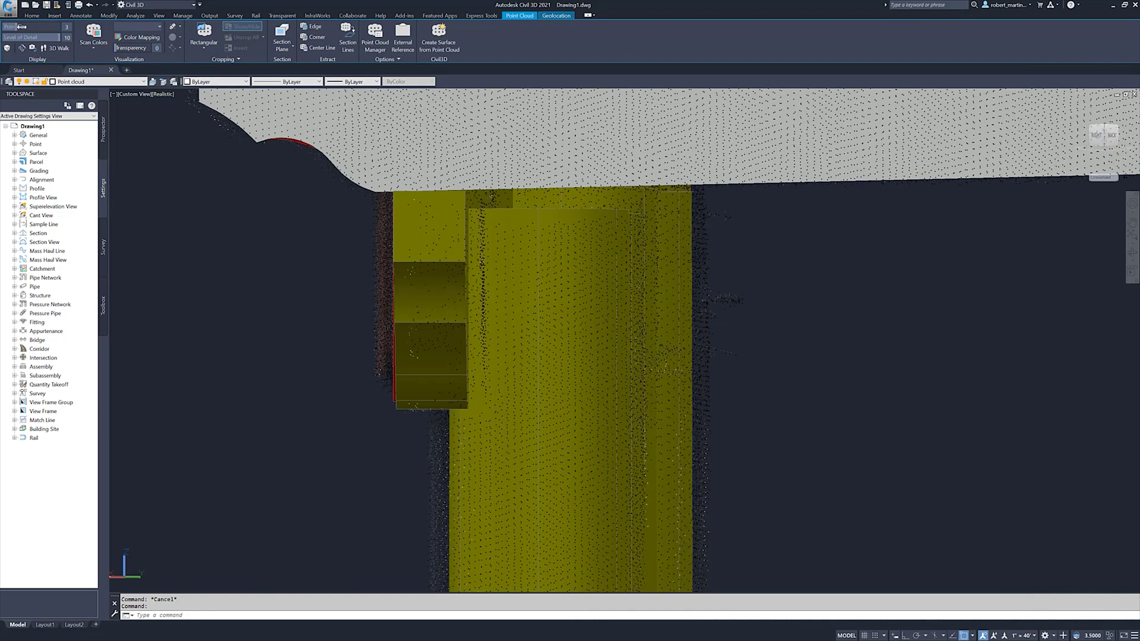
pyautogui.scroll(2, 384, 335)
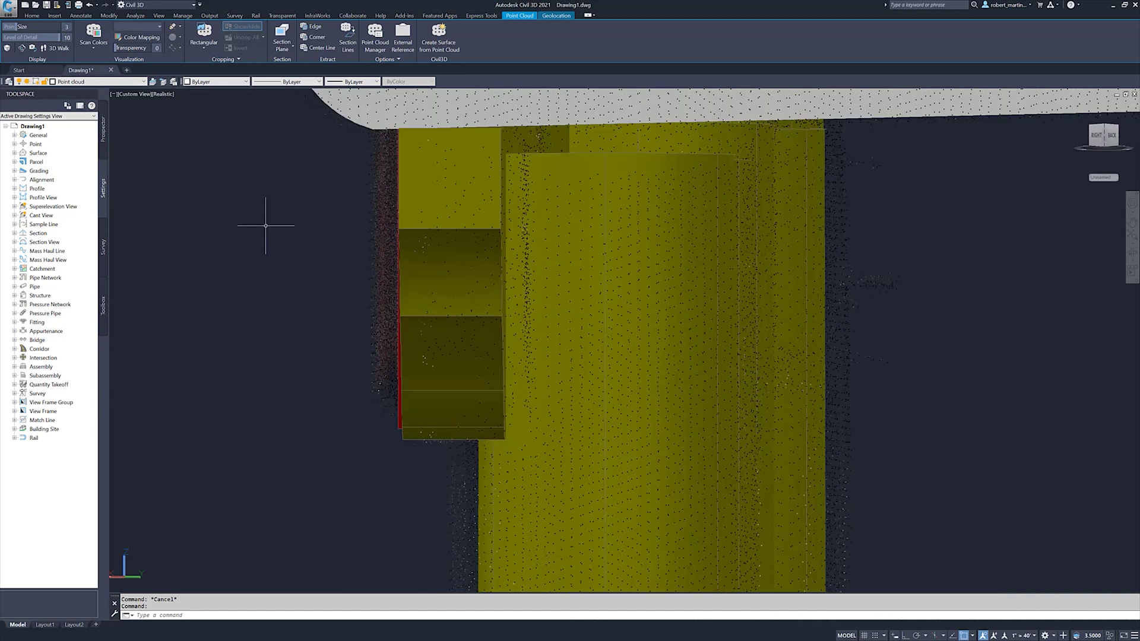
pyautogui.click(97, 49)
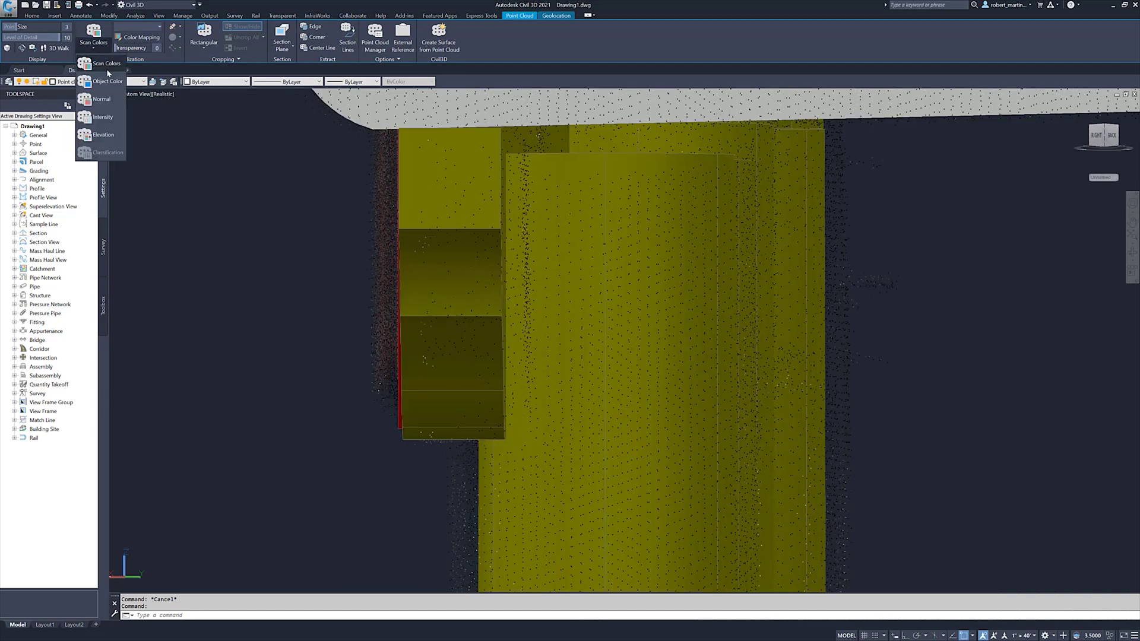
pyautogui.click(102, 117)
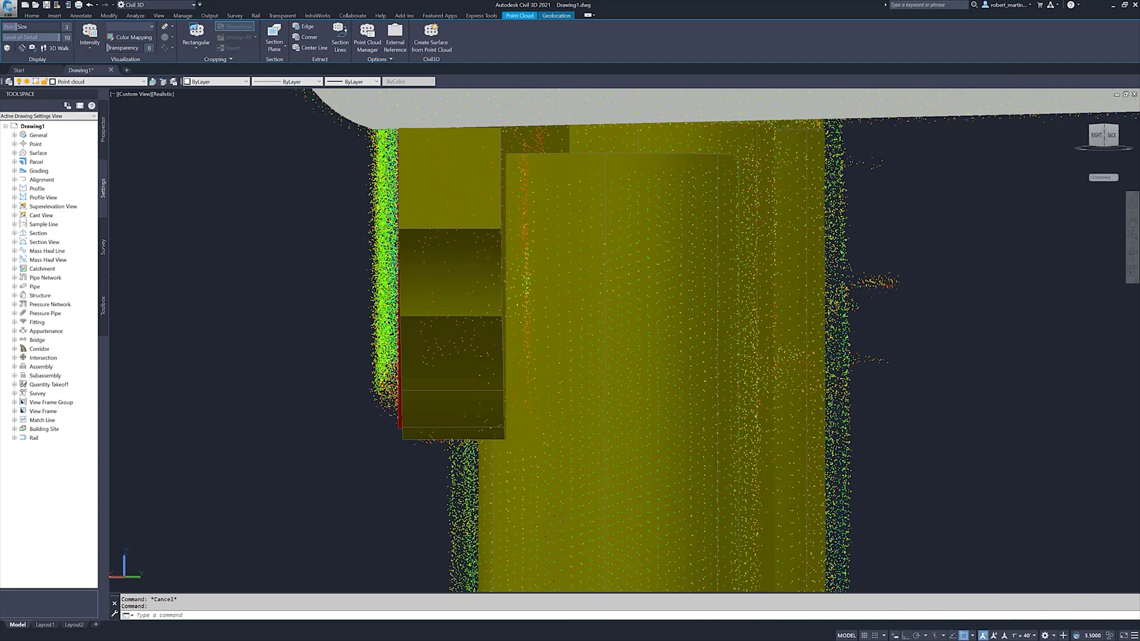
# Examine the intensity-colored point cloud around the corner beam and pile, and across the whole boat lift
pyautogui.scroll(-4, 418, 298)
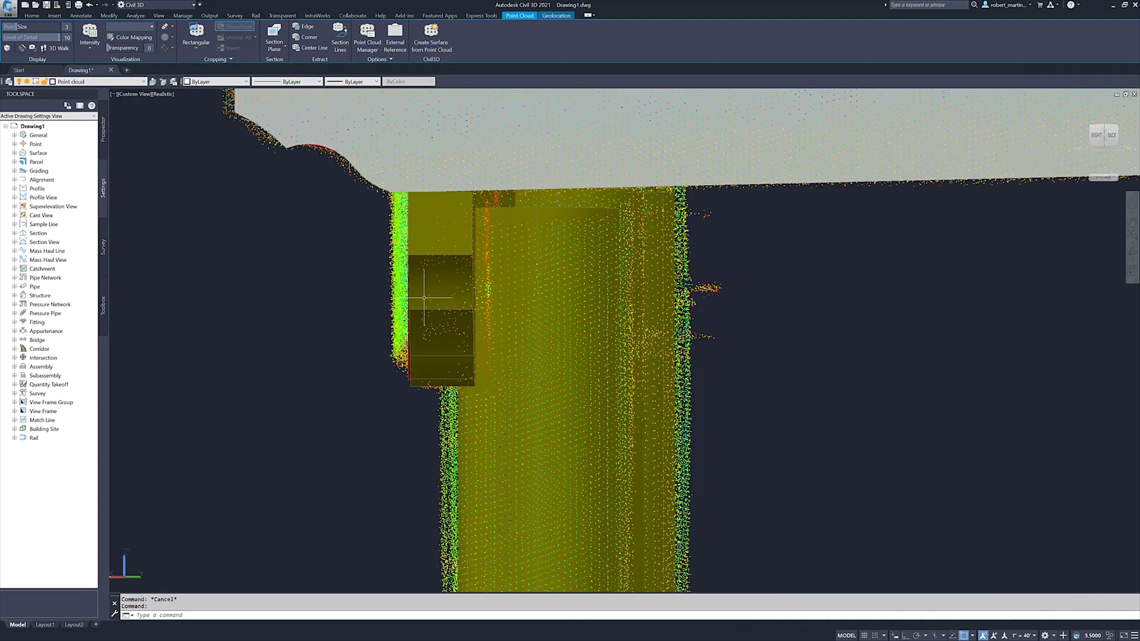
pyautogui.moveTo(514, 313)
pyautogui.keyDown('shift'); pyautogui.mouseDown(button='middle')
pyautogui.moveTo(526, 307)
pyautogui.moveTo(516, 309)
pyautogui.mouseUp(button='middle'); pyautogui.keyUp('shift')
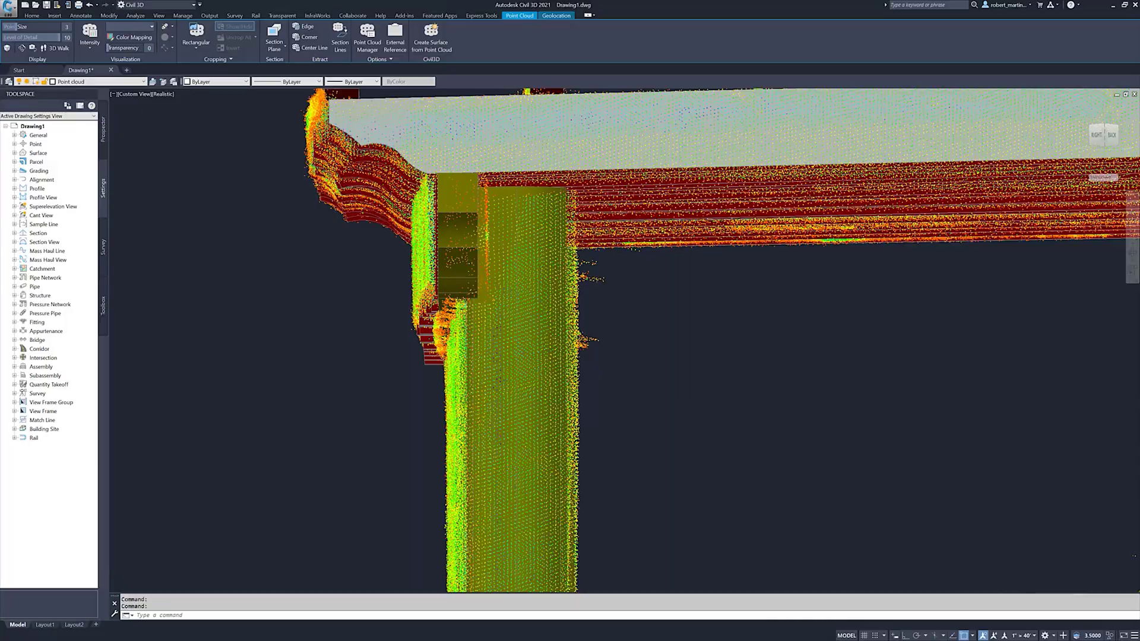
pyautogui.scroll(5, 449, 287)
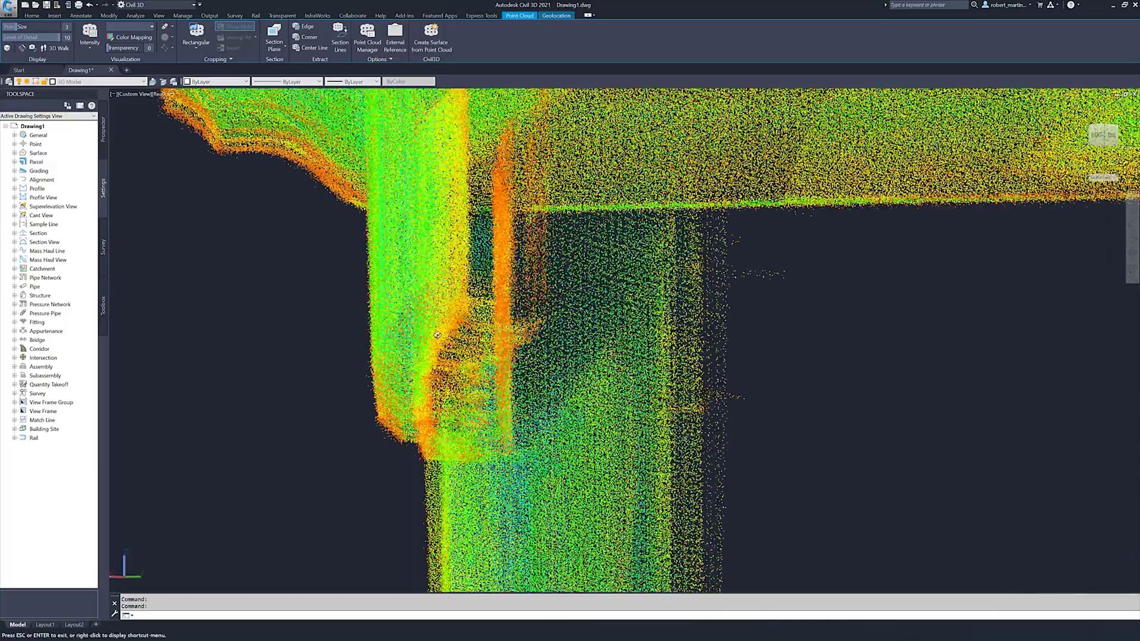
pyautogui.keyDown('shift'); pyautogui.moveTo(516, 309); pyautogui.dragTo(516, 310, button='middle'); pyautogui.keyUp('shift')
pyautogui.keyDown('shift'); pyautogui.moveTo(435, 335); pyautogui.dragTo(436, 337, button='middle'); pyautogui.keyUp('shift')
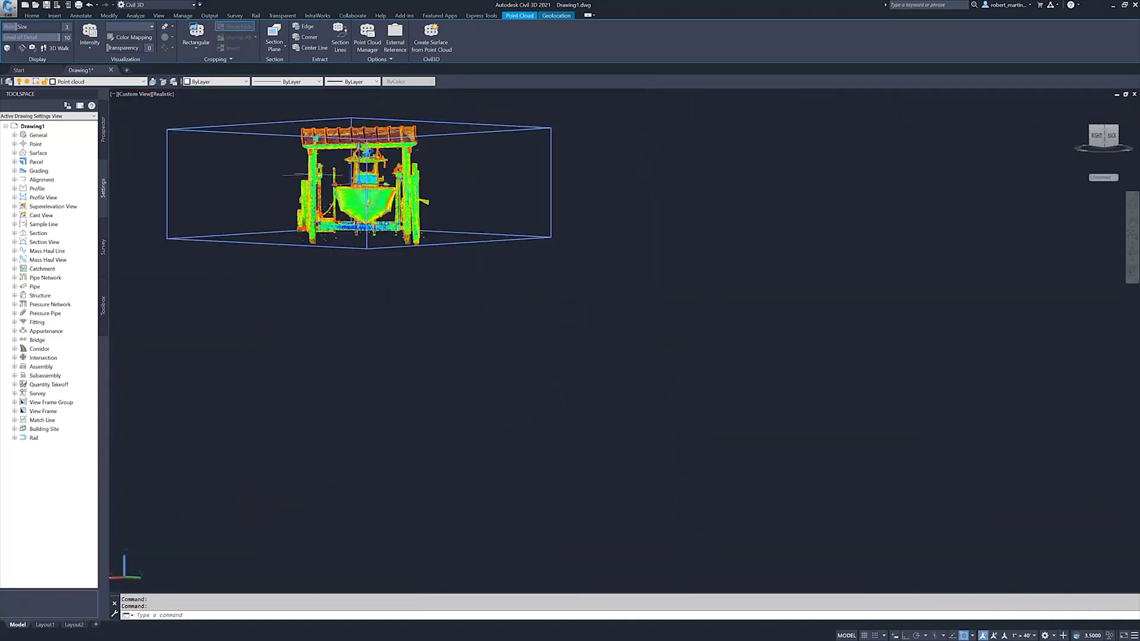
pyautogui.scroll(5, 307, 121)
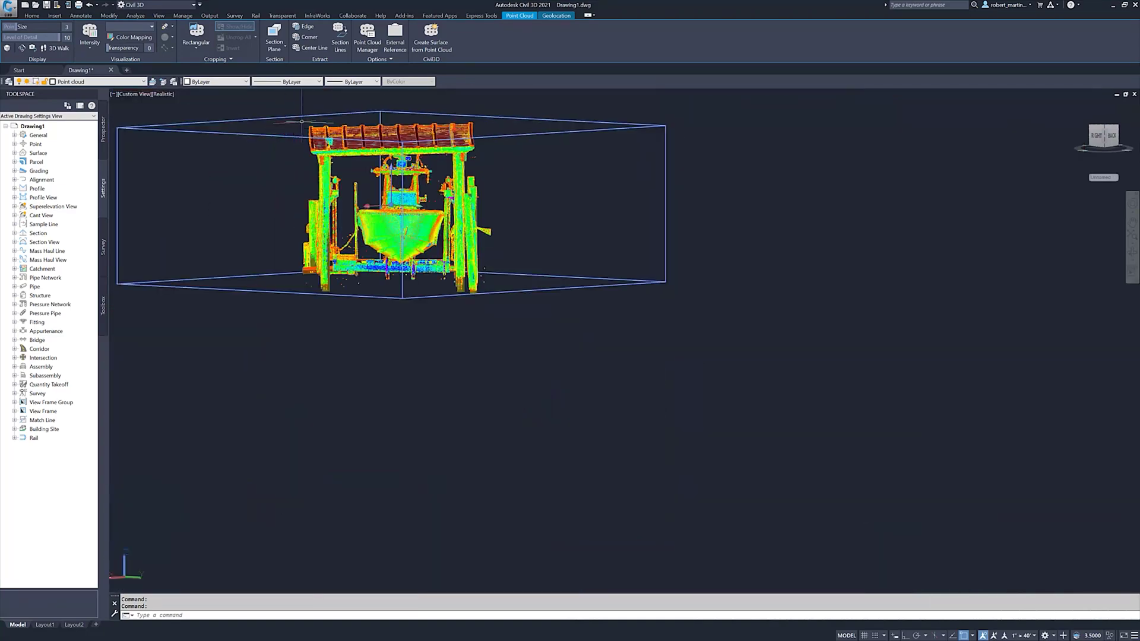
pyautogui.scroll(5, 414, 176)
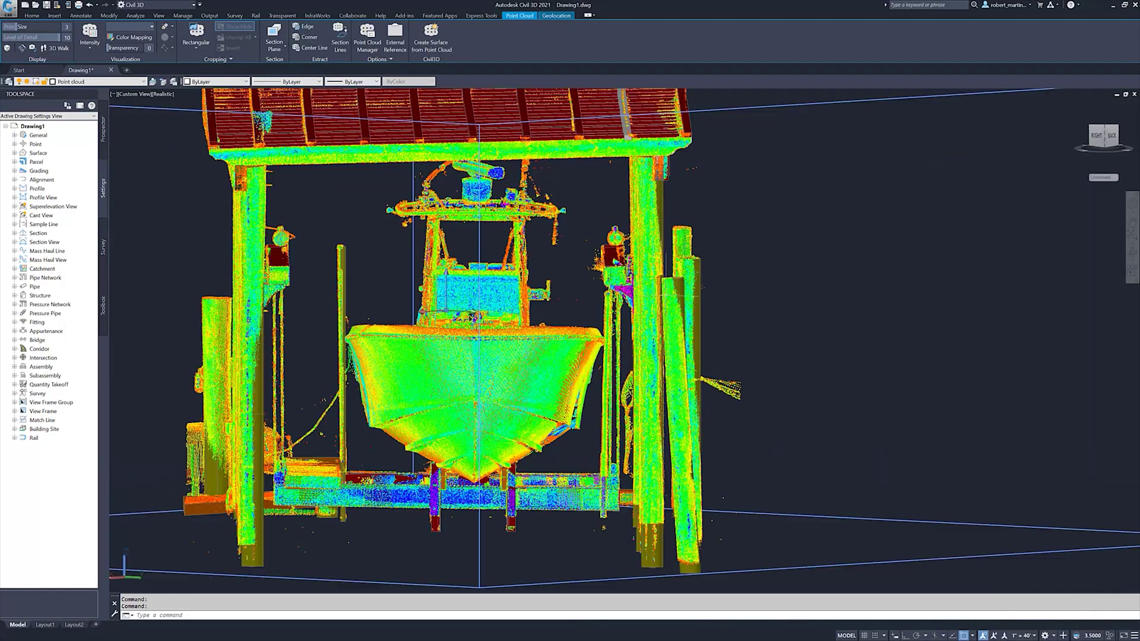
pyautogui.scroll(-5, 636, 306)
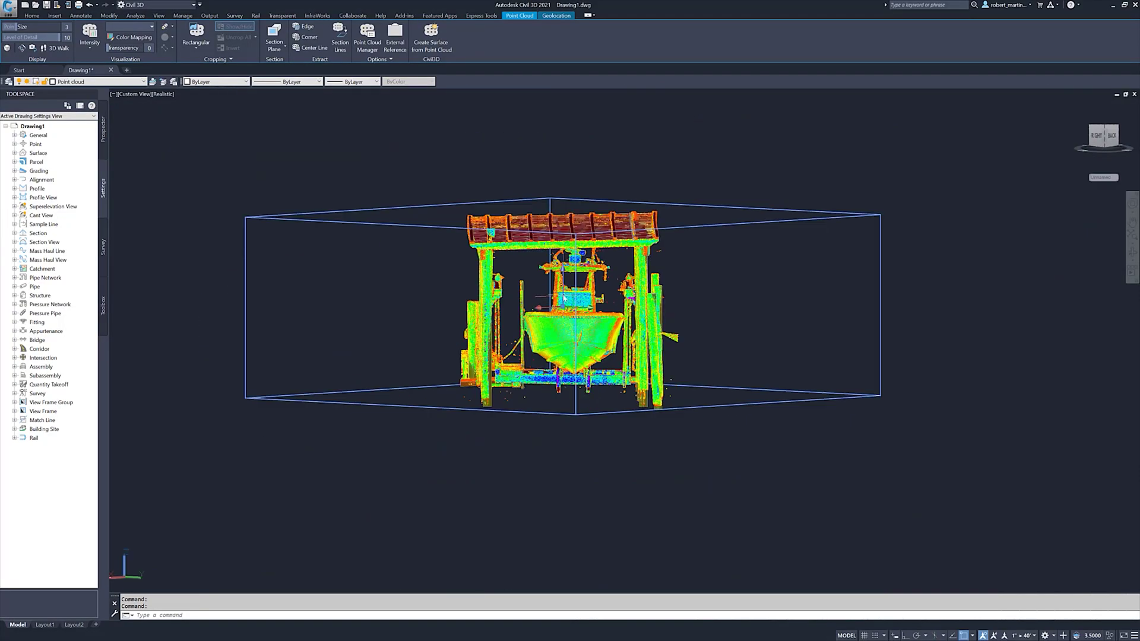
pyautogui.scroll(2, 564, 298)
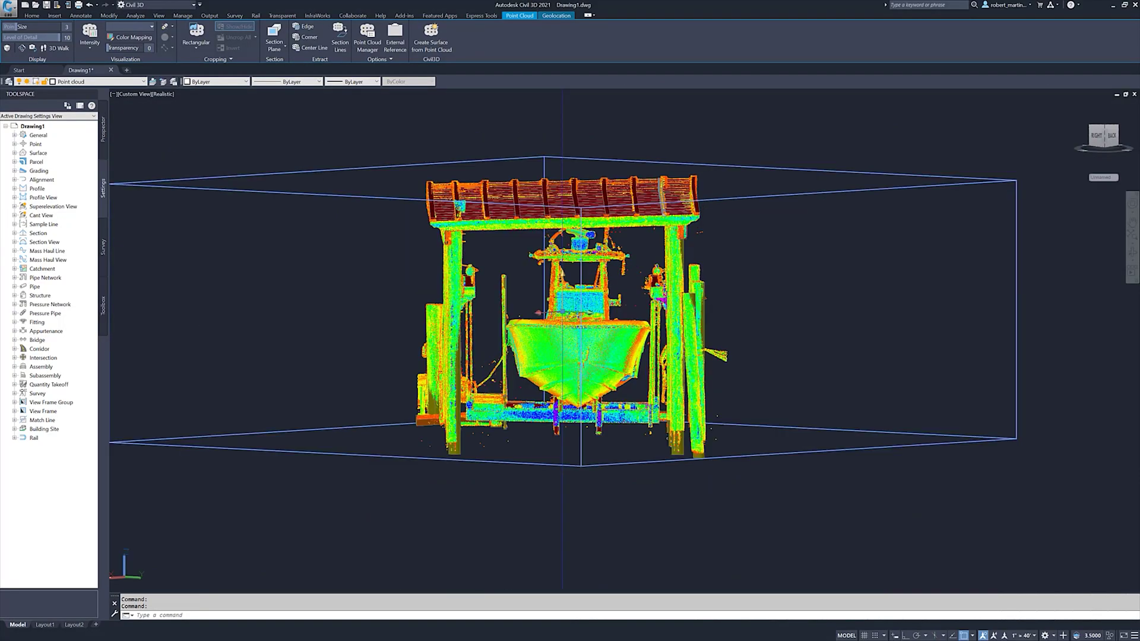
# Browse the full list of file formats the drawing can be exported to
pyautogui.click(32, 15)
pyautogui.click(9, 8)
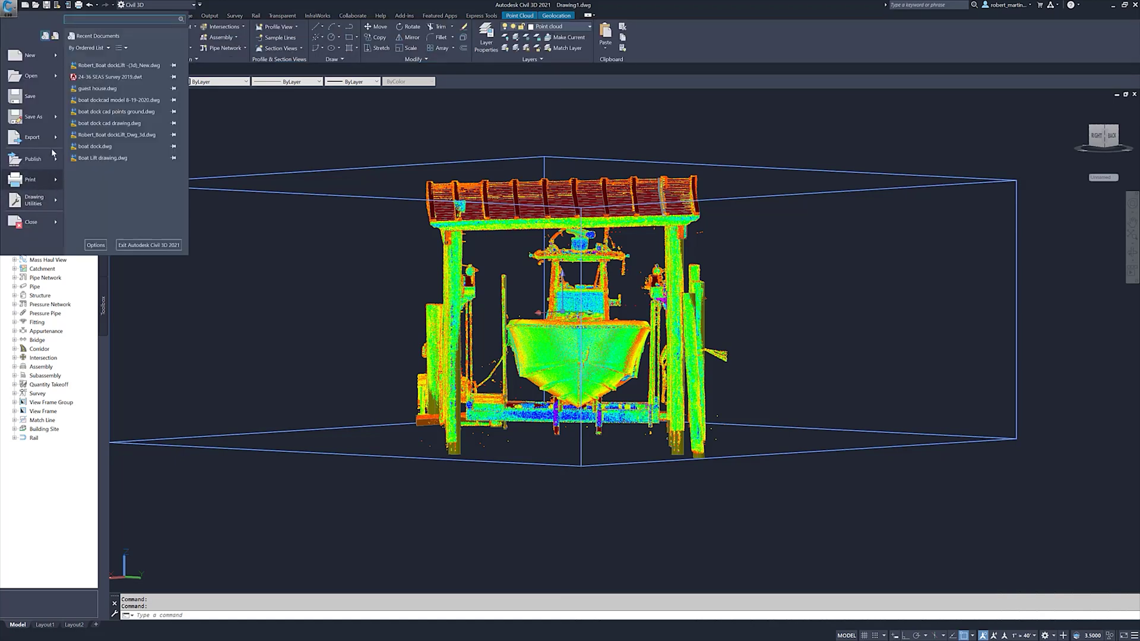
pyautogui.moveTo(58, 140)
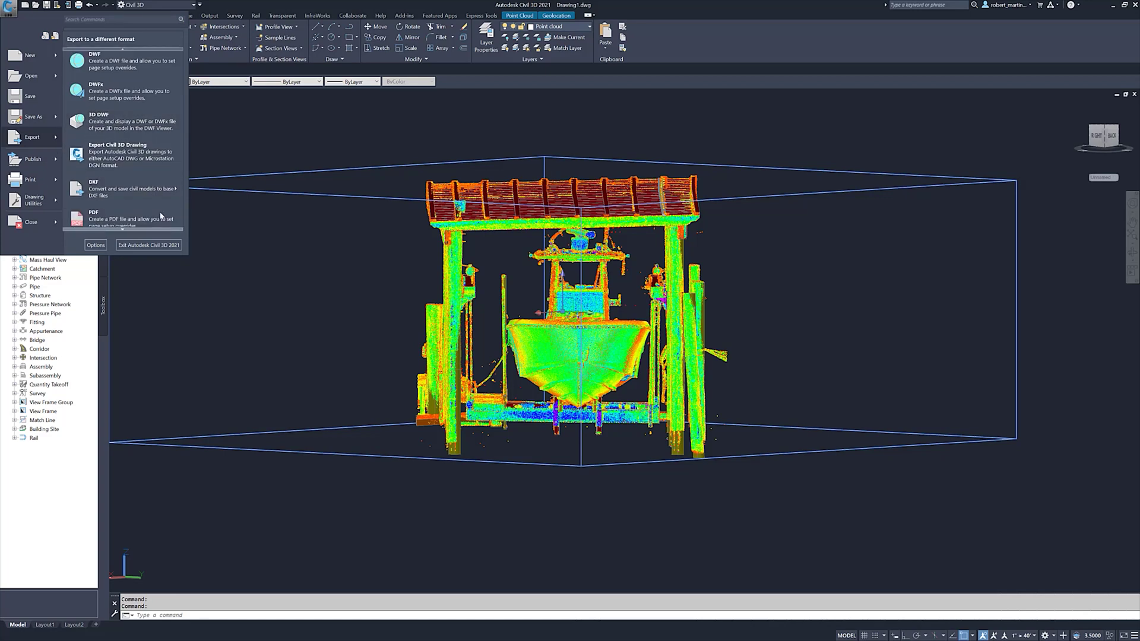
pyautogui.scroll(-1, 150, 206)
pyautogui.click(122, 50)
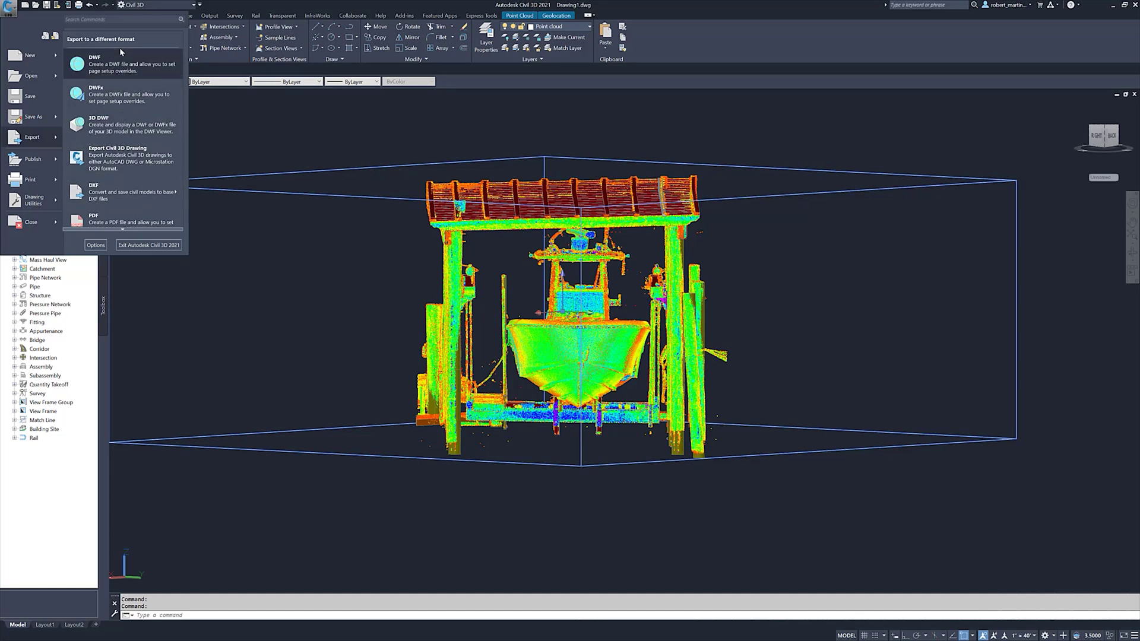
pyautogui.click(122, 230)
pyautogui.moveTo(122, 229)
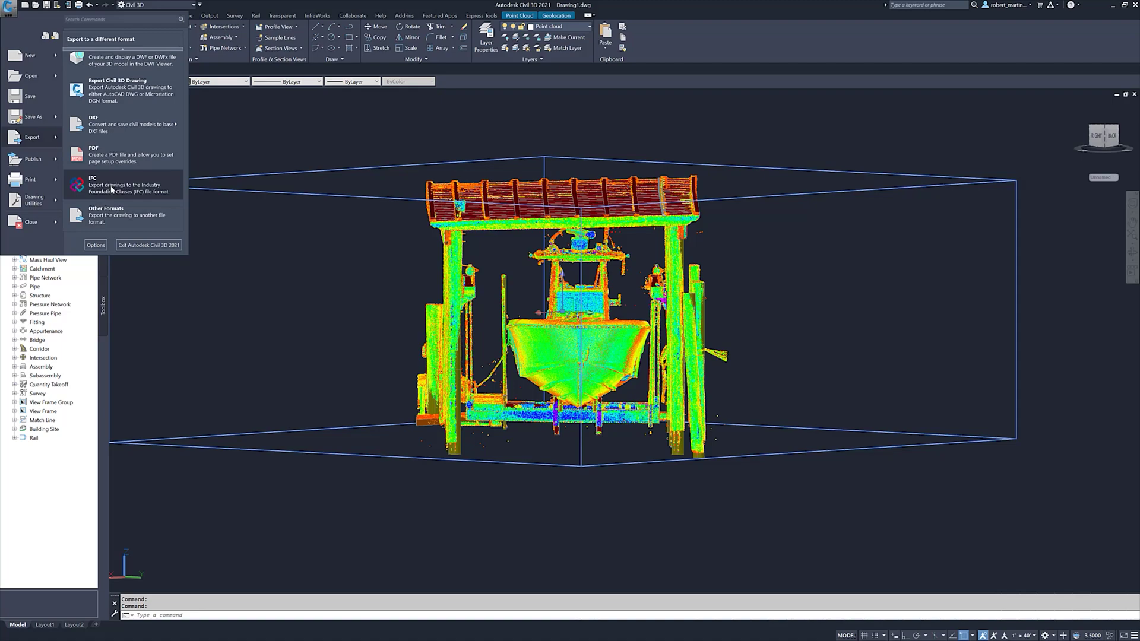